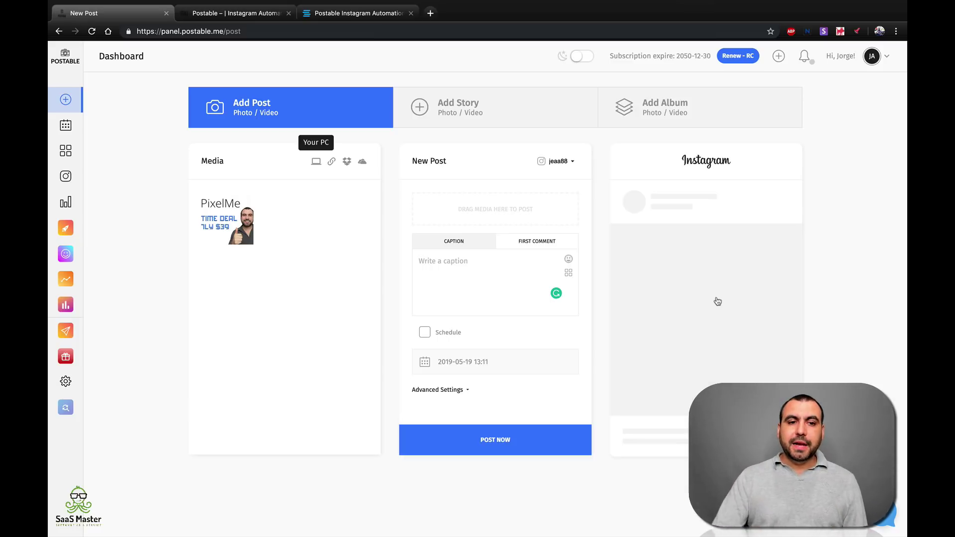
- Browse the lifetime deal page and saved Instagram accounts, then return to the new post
left_click(350, 14)
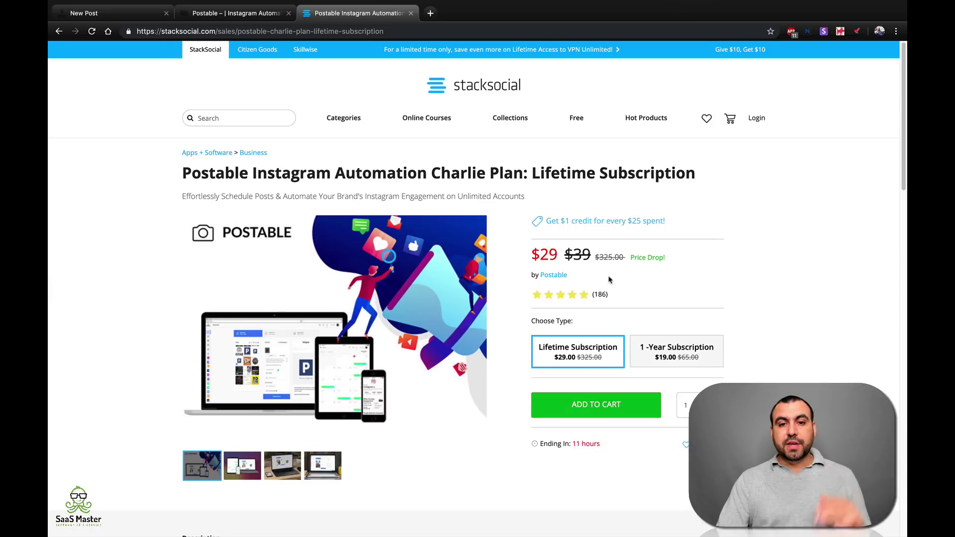
scroll(610, 279, "down", 15)
scroll(610, 280, "up", 5)
scroll(610, 279, "up", 3)
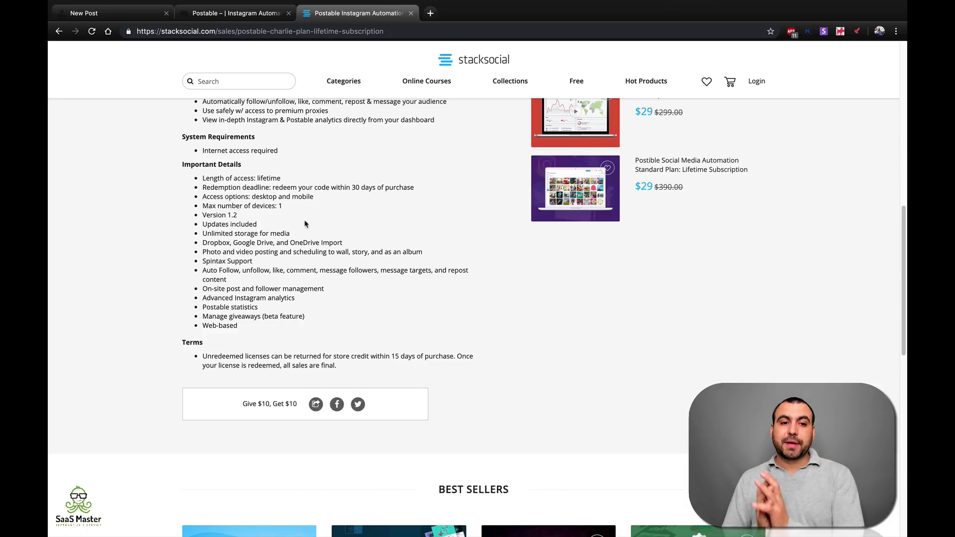
left_click(127, 13)
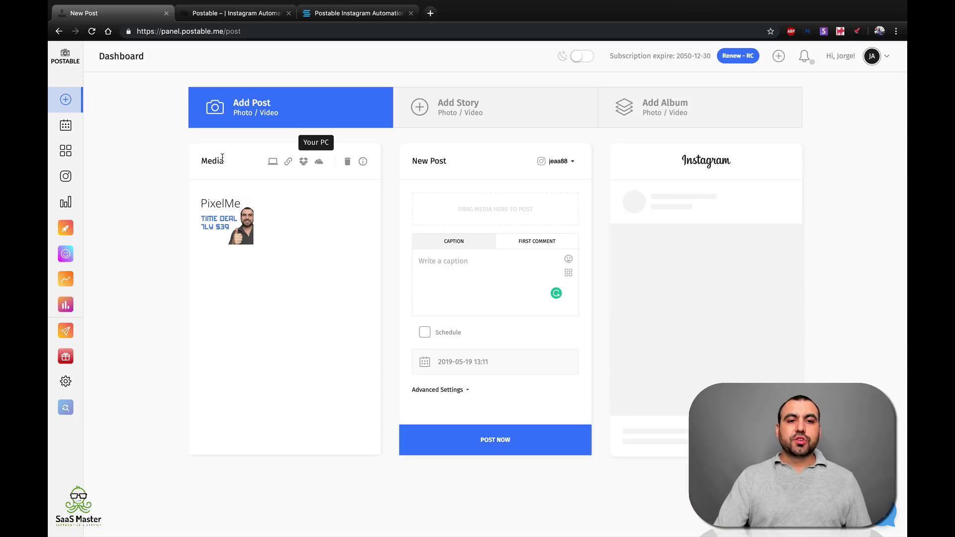
left_click(69, 179)
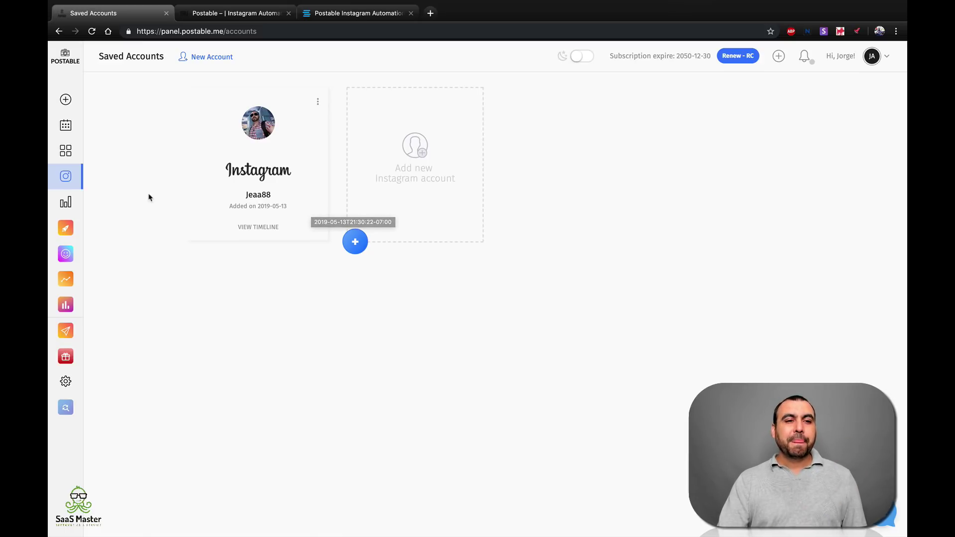
left_click(72, 99)
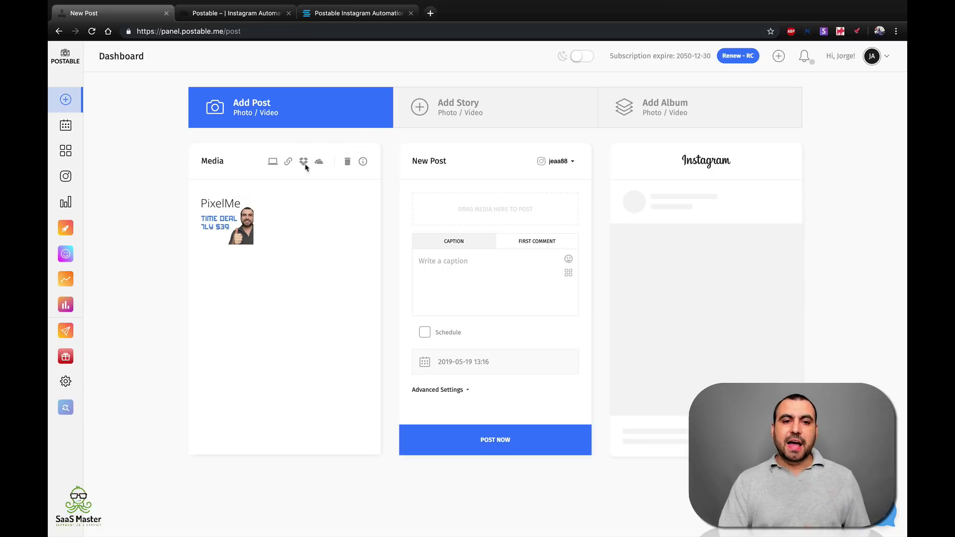
- Upload the 'book like a boss review' jpg from the PC and attach it to the post
left_click(273, 162)
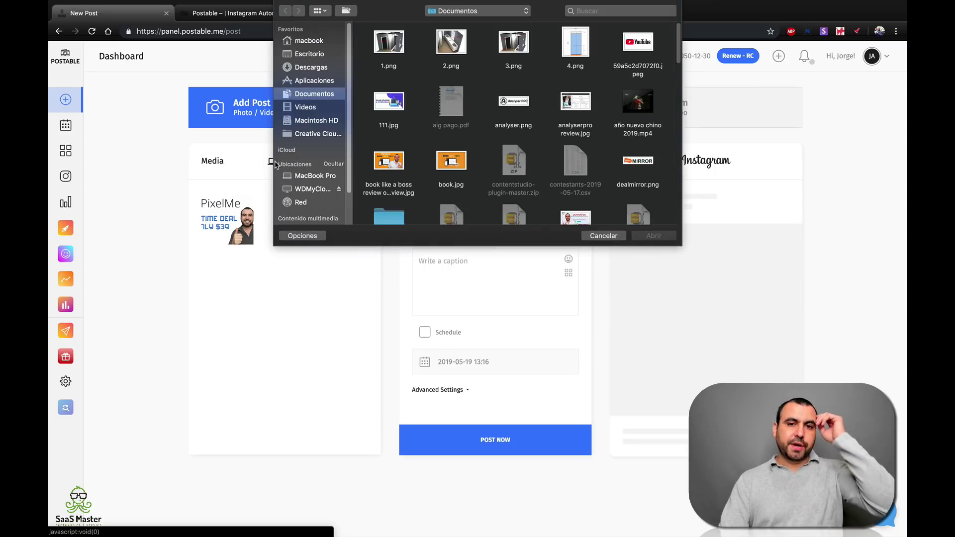
left_click(394, 163)
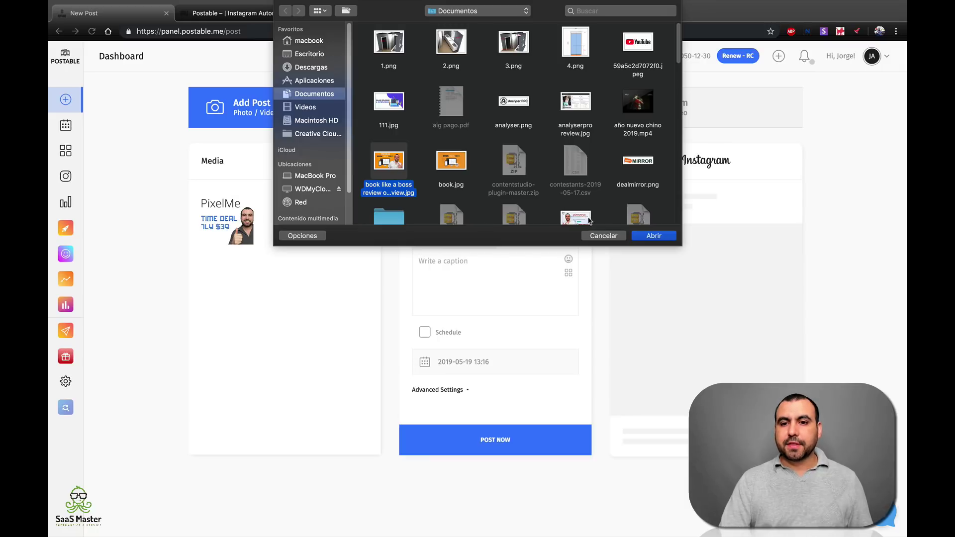
left_click(644, 236)
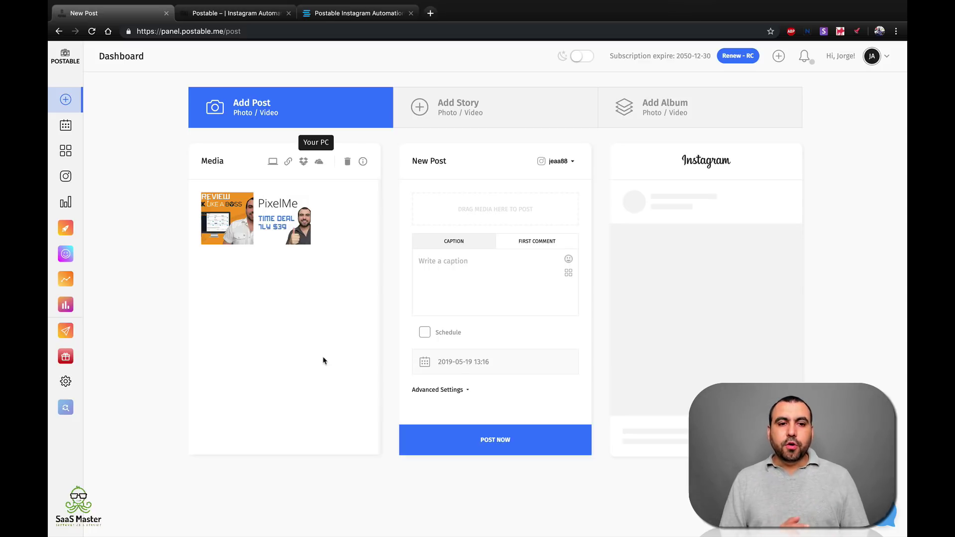
mouse_move(238, 234)
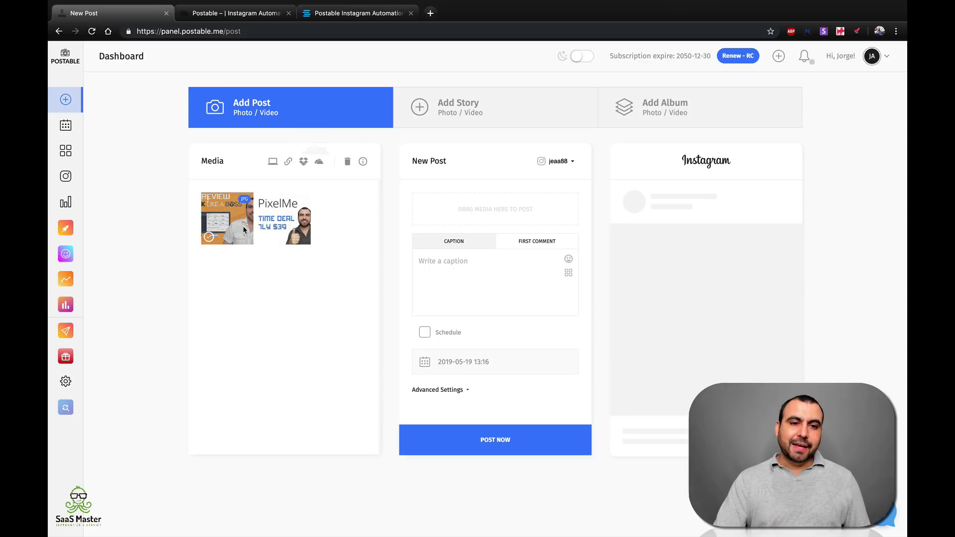
left_click(209, 237)
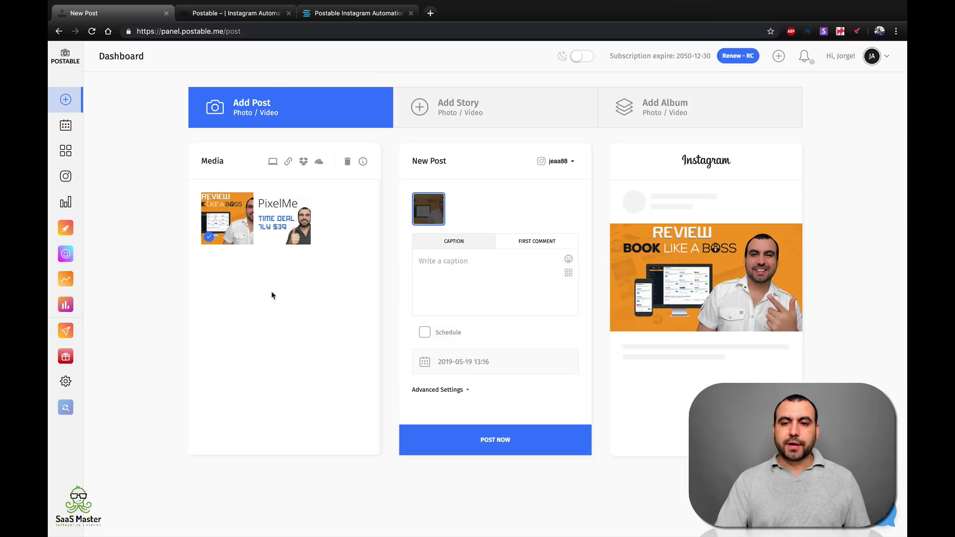
- Caption the post 'video review' and bring up the empty First Comment box
left_click(496, 285)
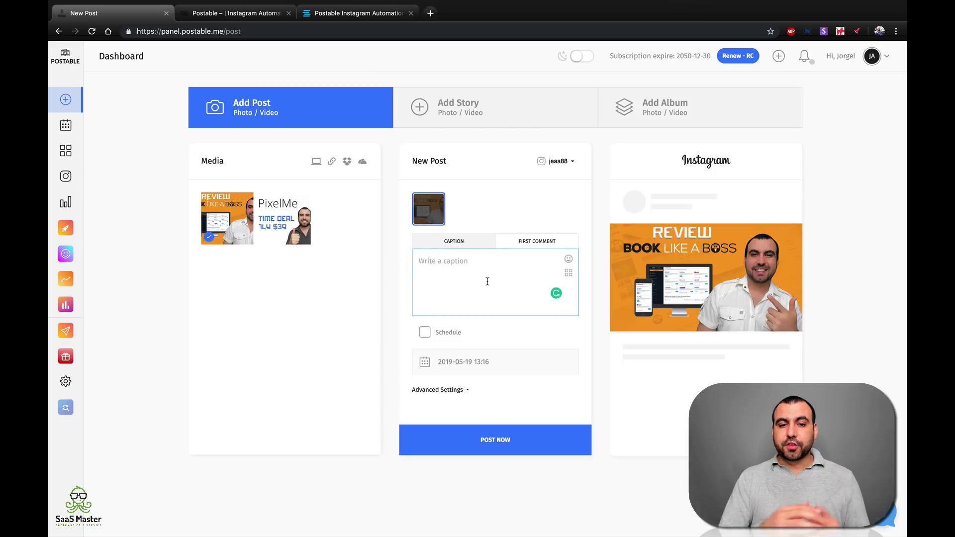
type("vi")
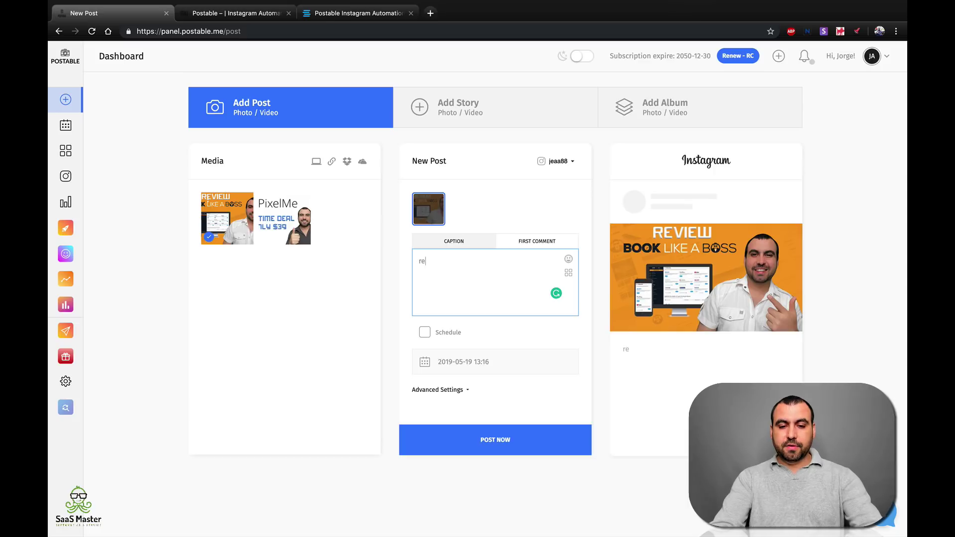
key("BackSpace")
key("BackSpace")
type("video review")
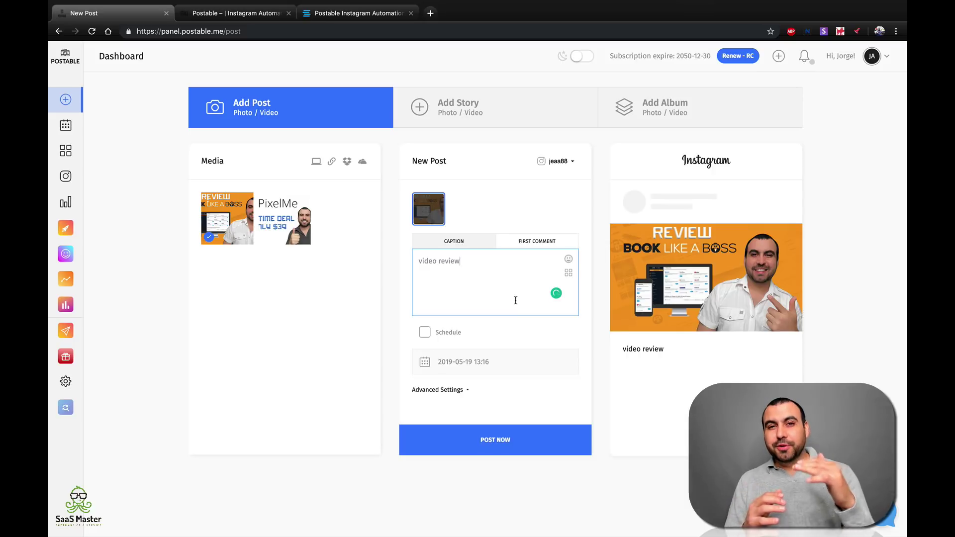
left_click(536, 244)
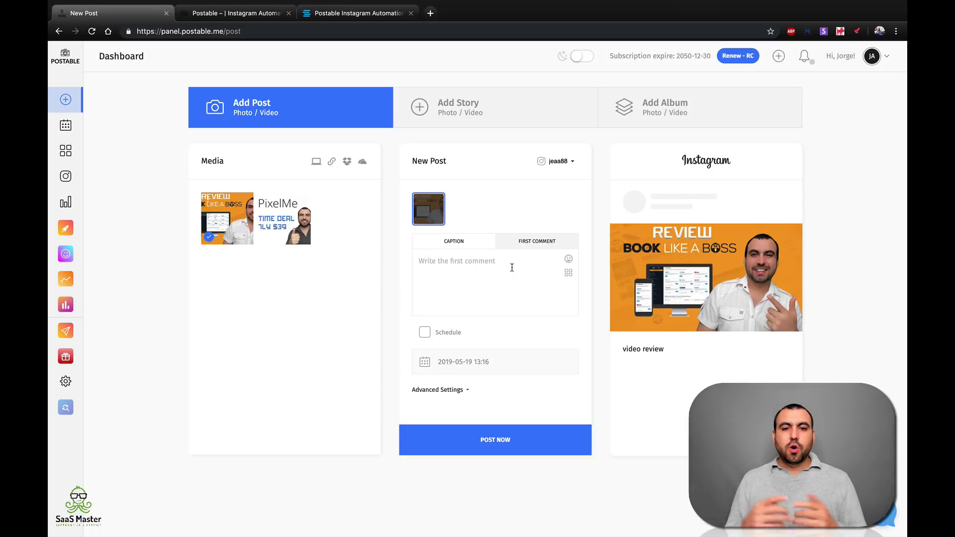
left_click(512, 268)
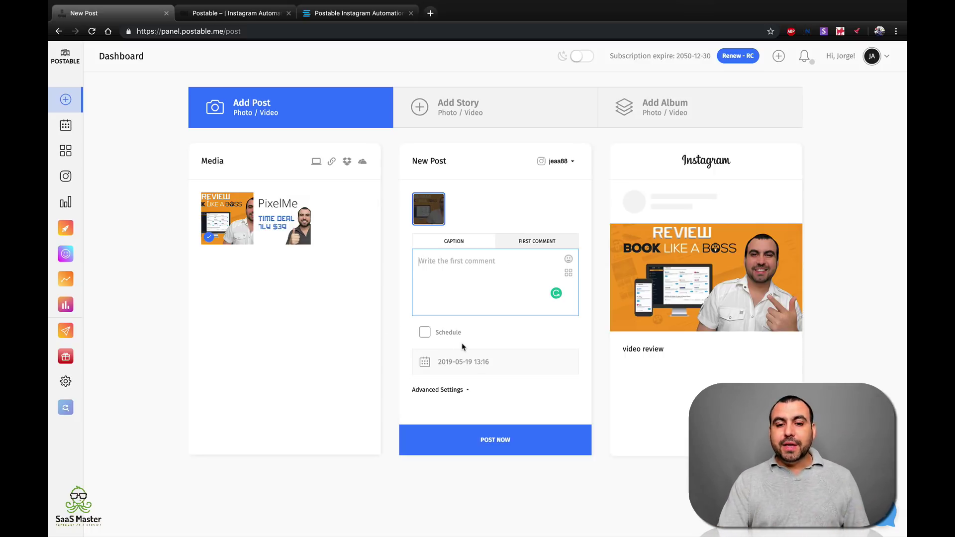
- Enable scheduling and set the post date to May 20, 2019 at 13:16
left_click(425, 332)
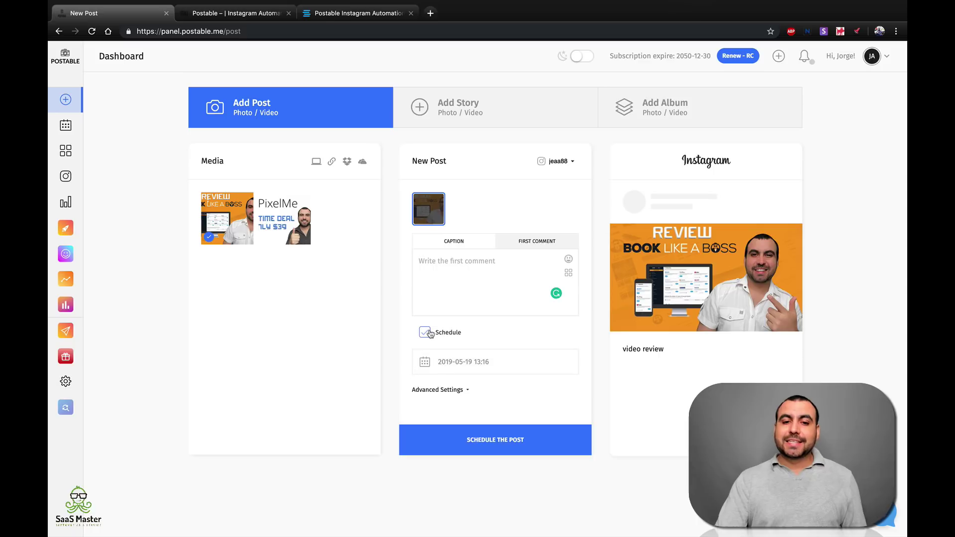
left_click(427, 363)
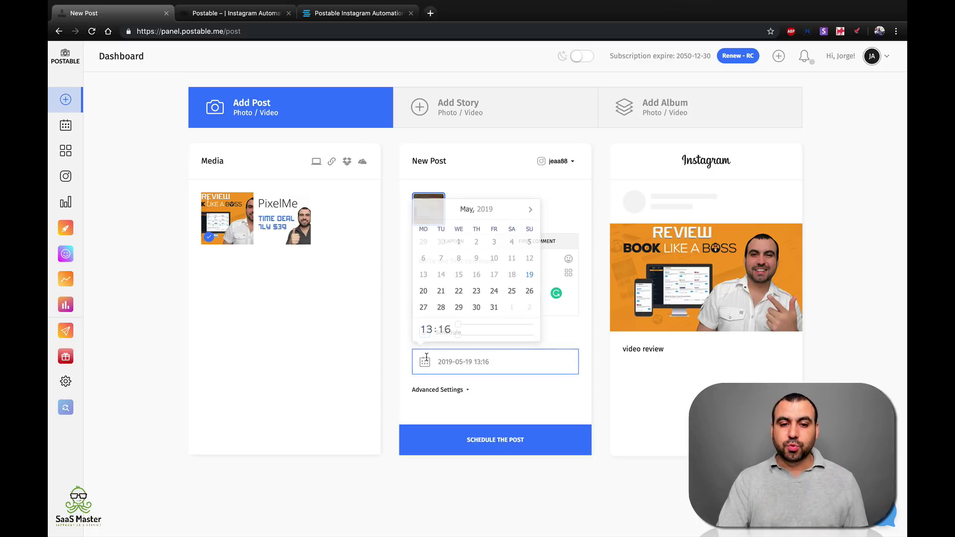
left_click(427, 296)
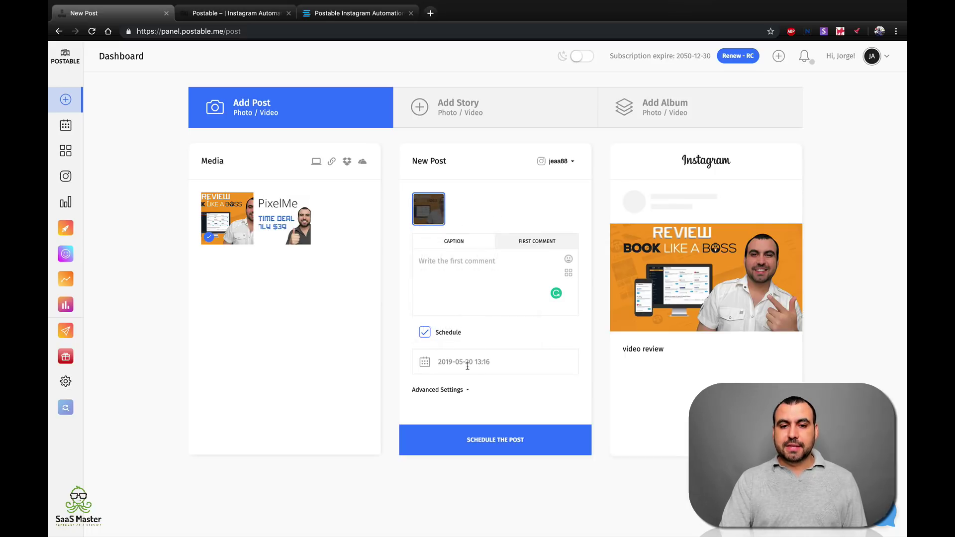
left_click(487, 366)
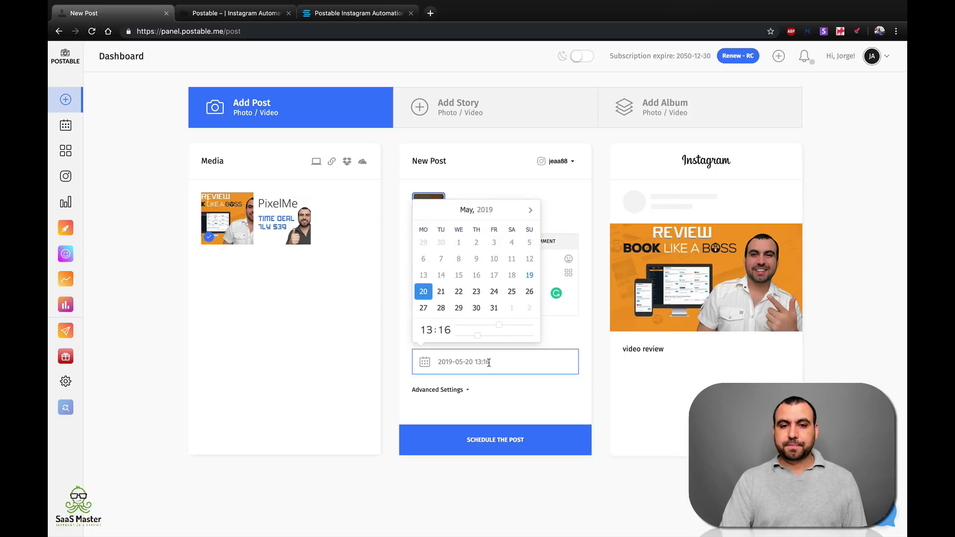
left_click(474, 397)
- Expand Advanced Settings, schedule the post, and check the confirmation message
left_click(456, 391)
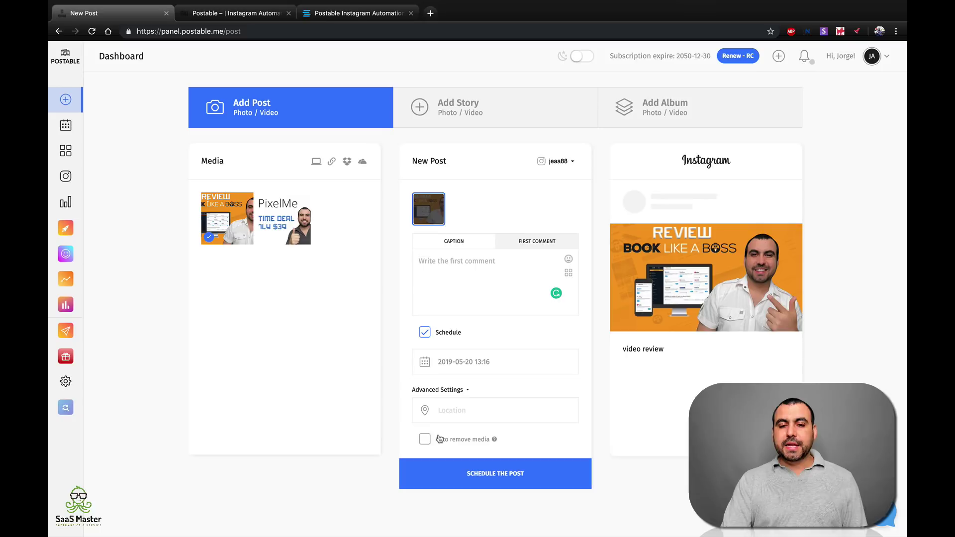
left_click(503, 471)
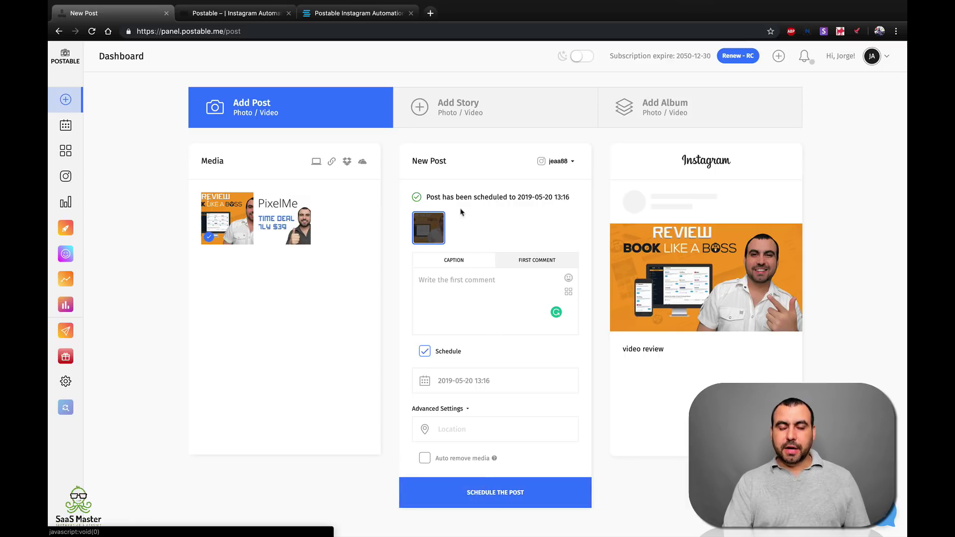
left_click_drag(426, 198, 538, 199)
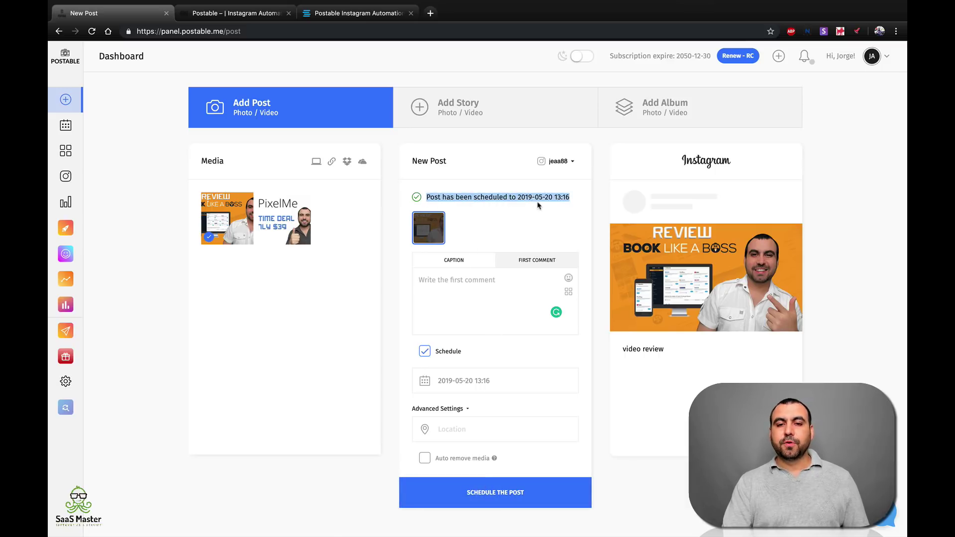
left_click(539, 200)
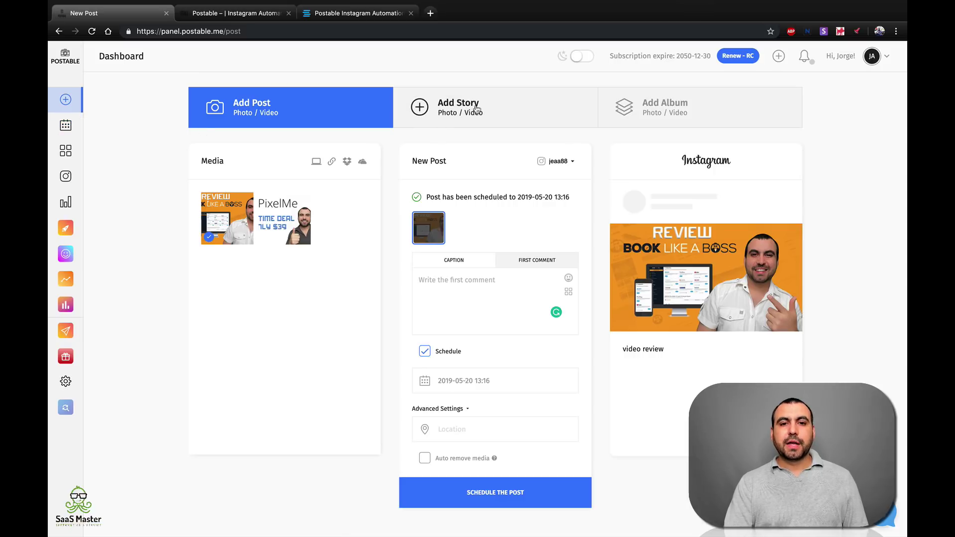
- Look through the Add Story and Add Album forms, then return to Add Post
left_click(487, 119)
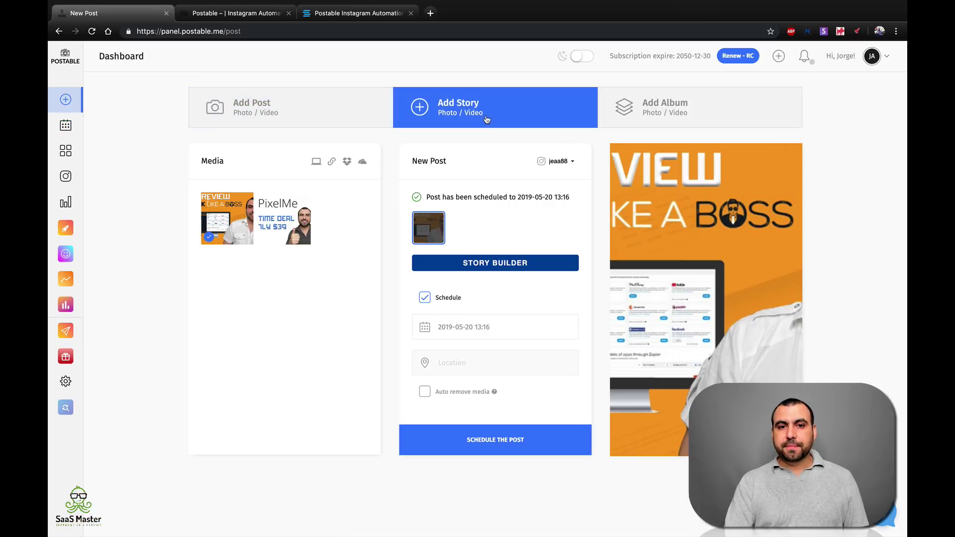
left_click(679, 117)
left_click(463, 110)
left_click(314, 115)
- Open the May 2019 calendar listing posts on the 14th and 20th
left_click(64, 129)
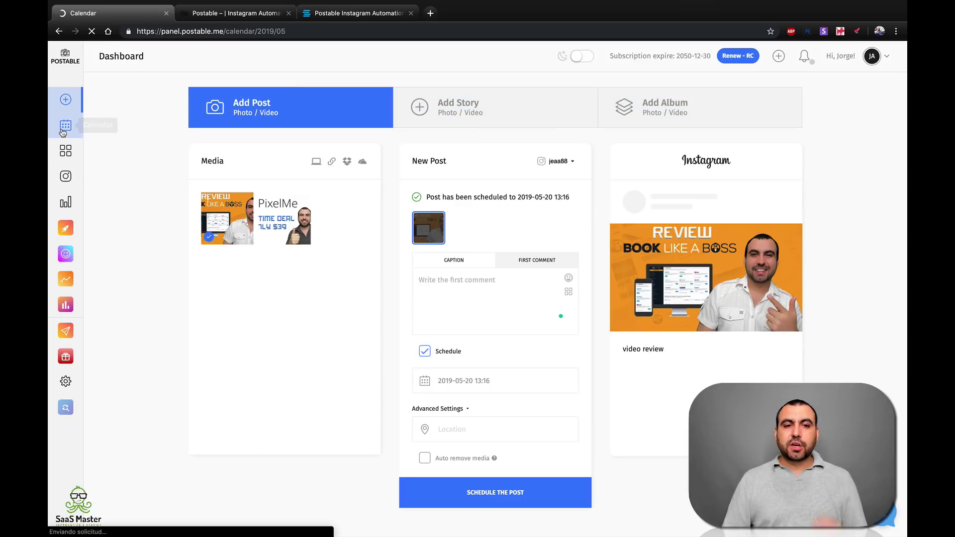
mouse_move(786, 310)
mouse_move(239, 405)
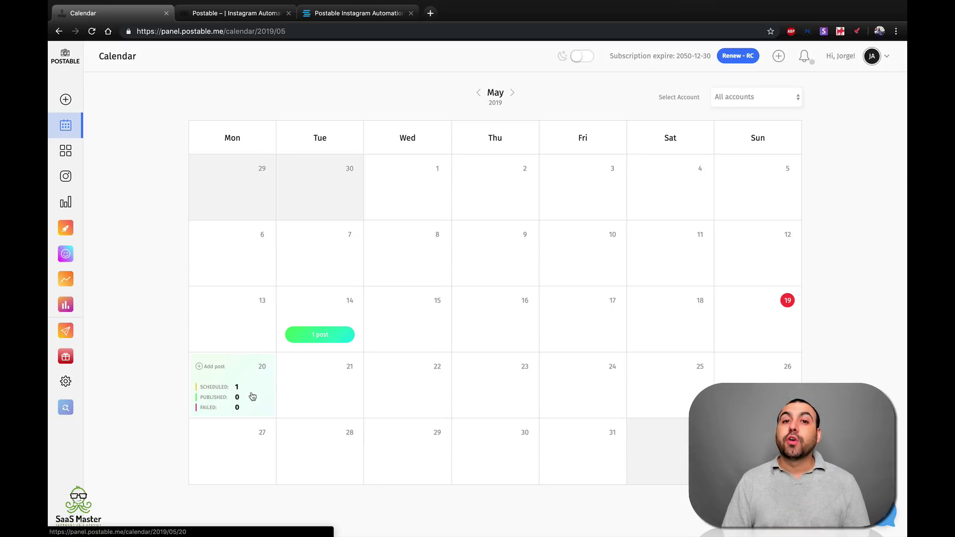
- Visit Captions and a new caption template, then Accounts, ending on the Statistics page
left_click(70, 155)
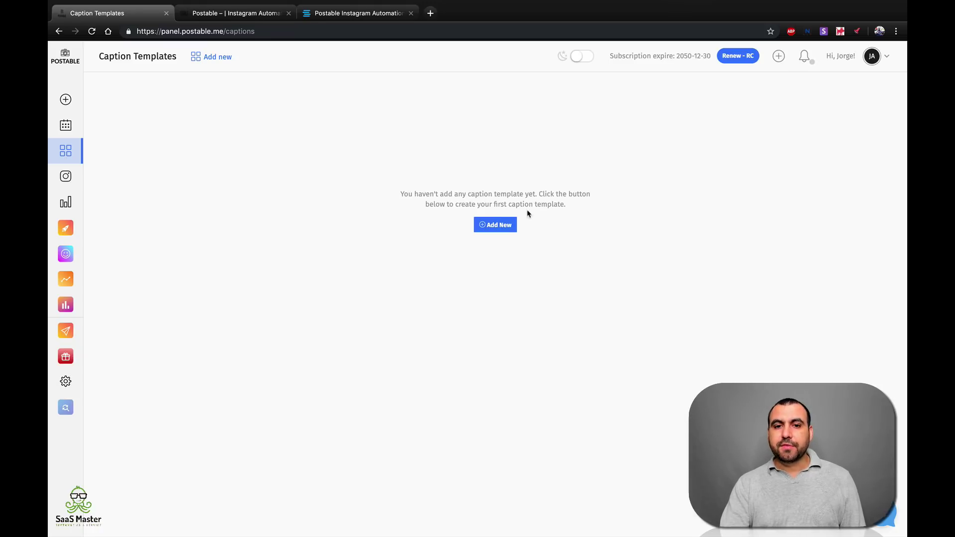
left_click(497, 225)
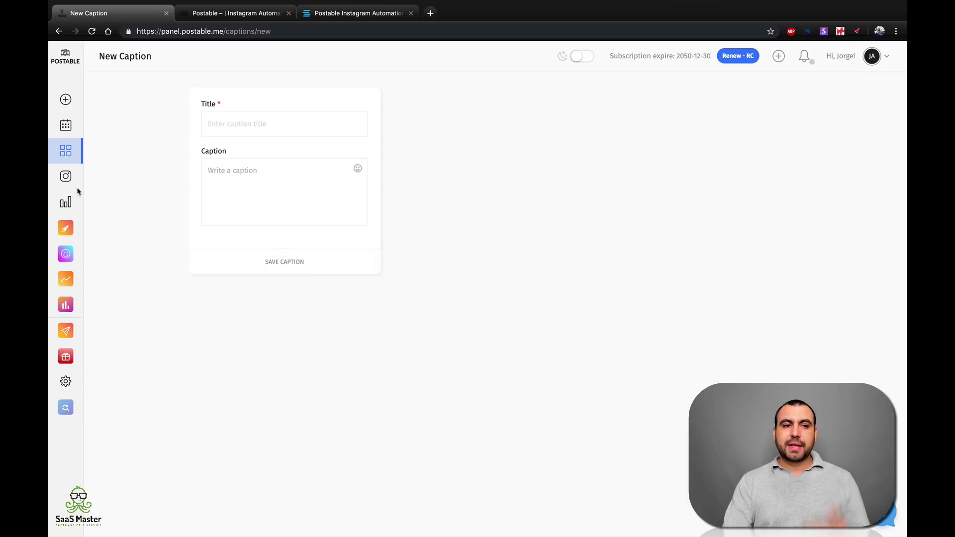
left_click(66, 178)
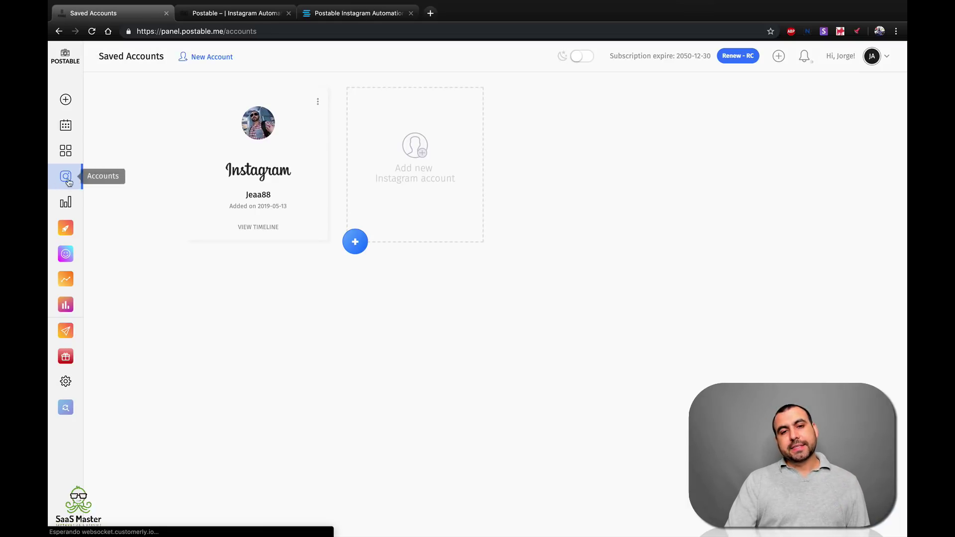
left_click(65, 202)
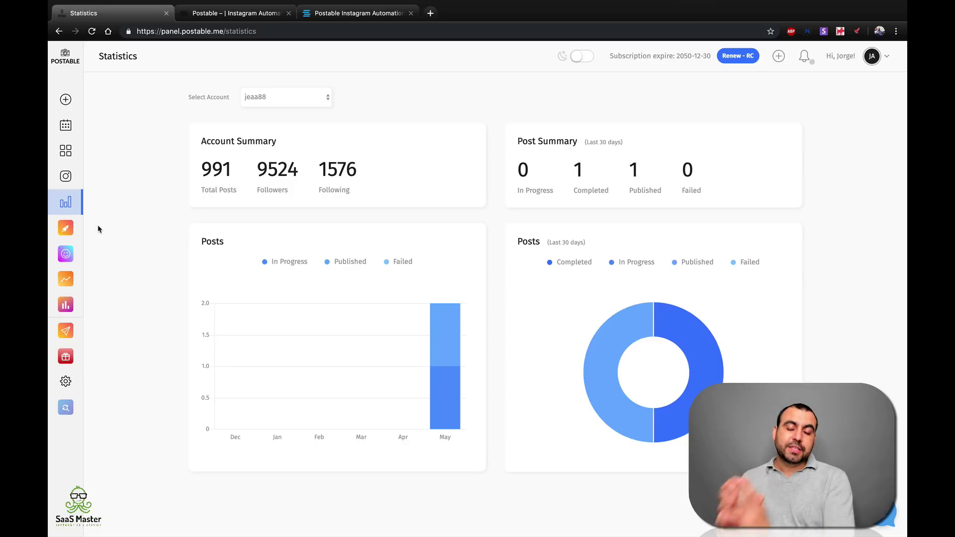
- Open the Boost automation wizard from the rocket sidebar icon
left_click(67, 228)
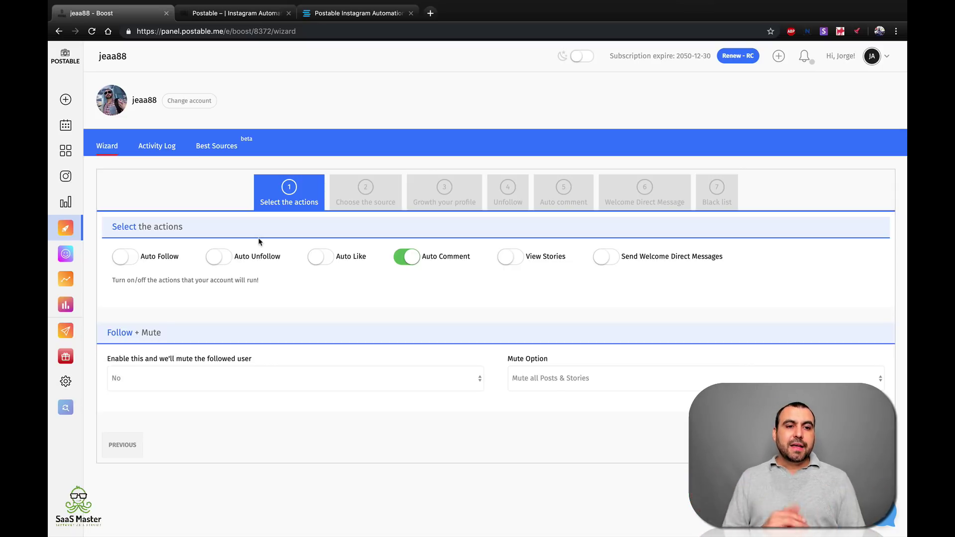
- Keep only Auto Comment on, with Auto Follow toggled back off, and advance to Growth your profile
left_click(129, 257)
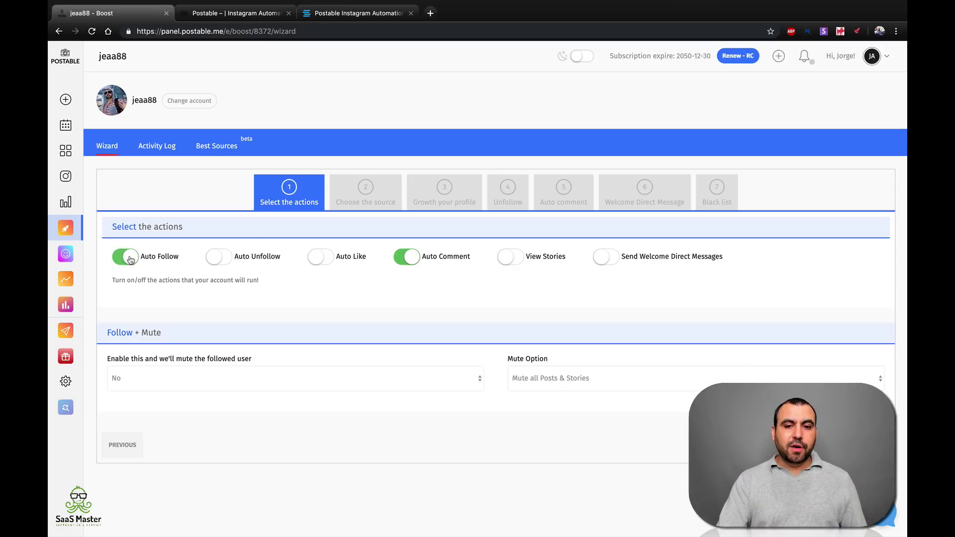
left_click(131, 260)
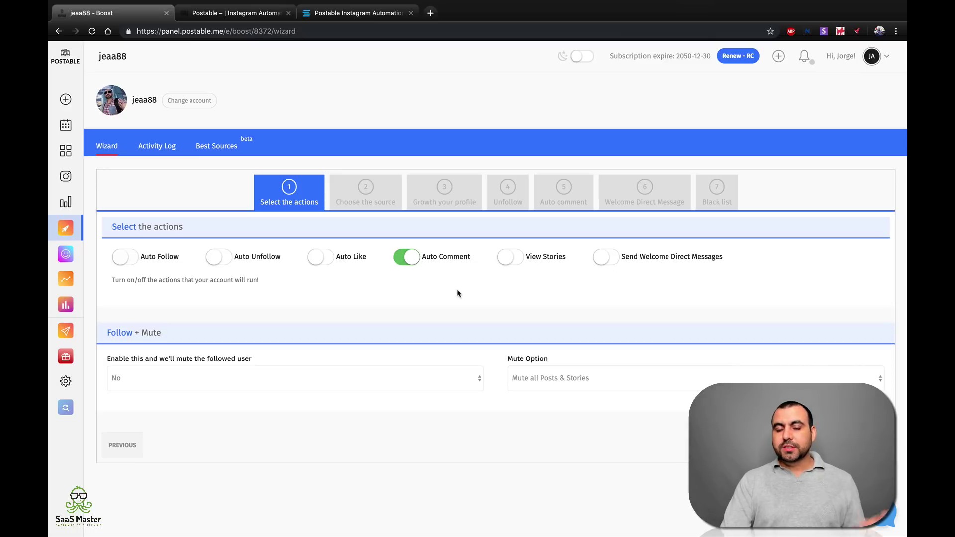
left_click(869, 445)
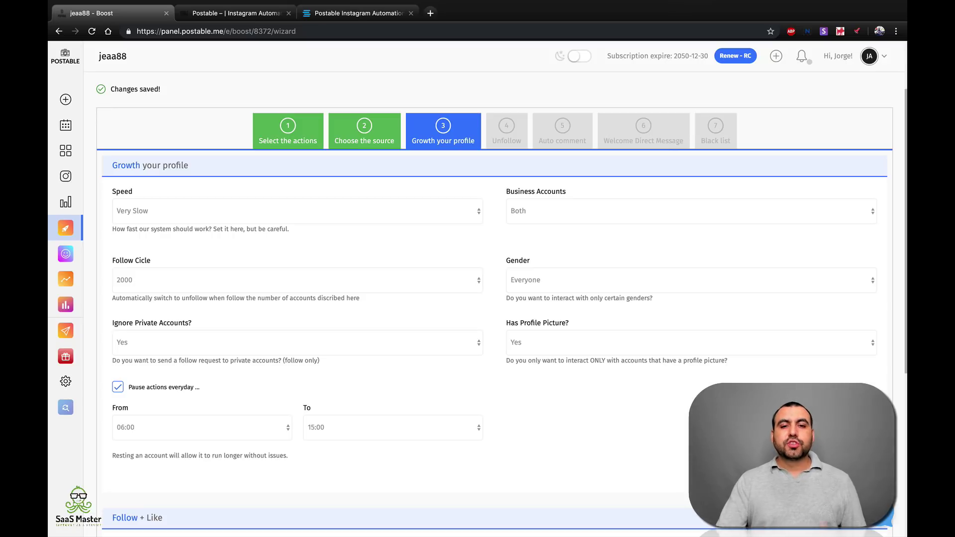
left_click(122, 216)
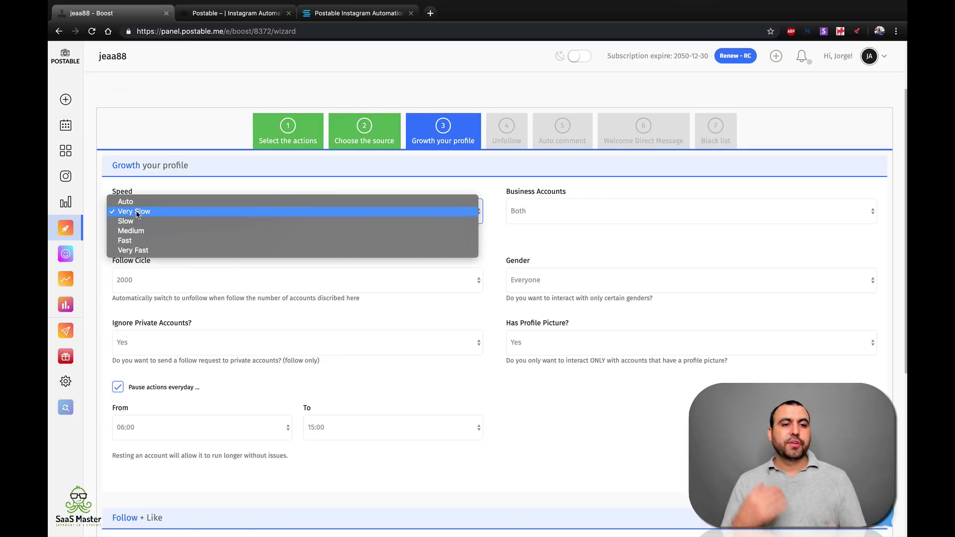
left_click(224, 169)
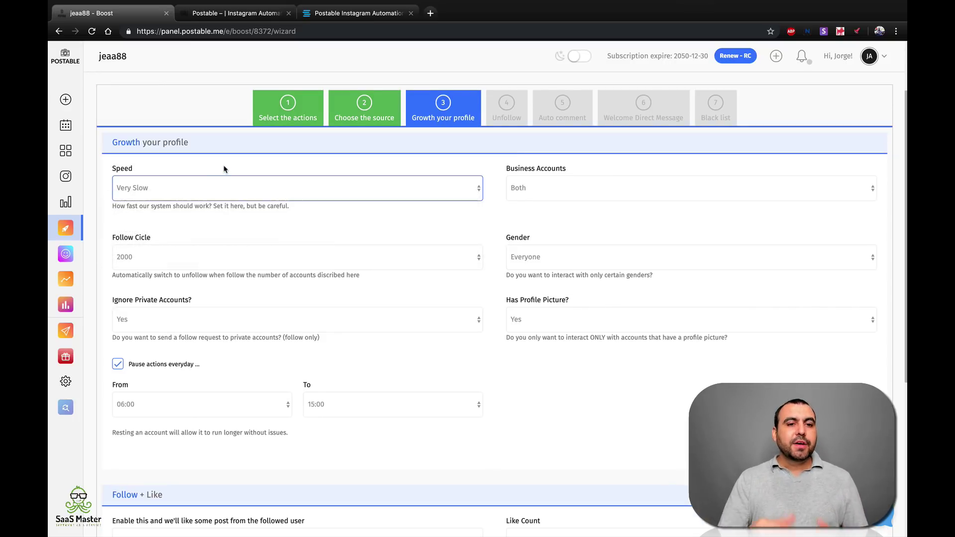